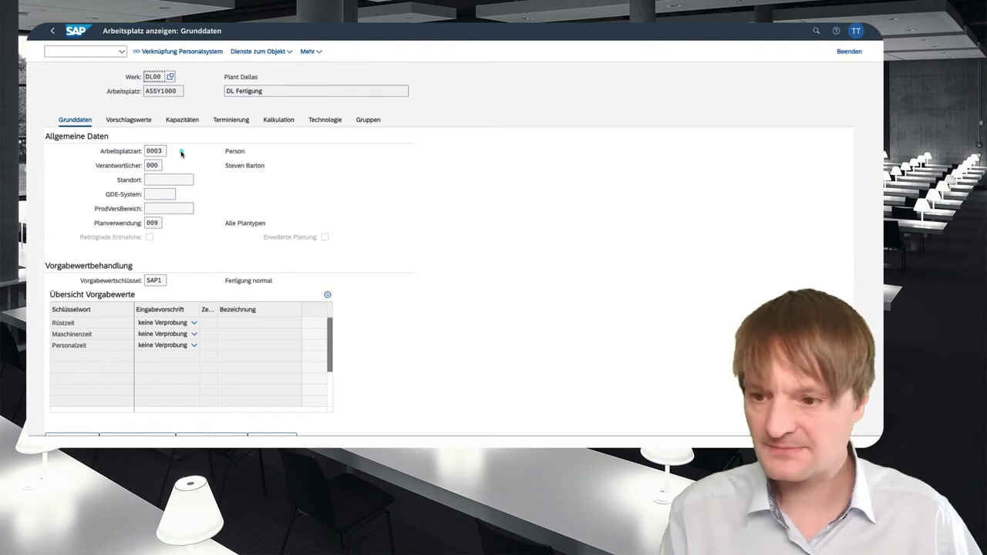
- Look up the available work center types (Arbeitsplatzart) for ASSY1000 and close the value list without choosing another
{"action": "left_click", "coordinate": [158, 152]}
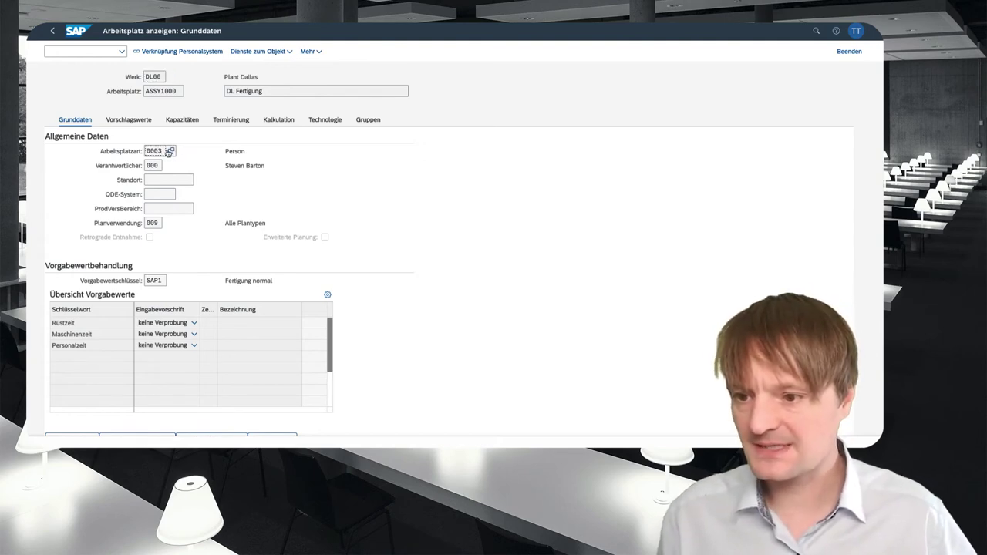
{"action": "left_click", "coordinate": [171, 152]}
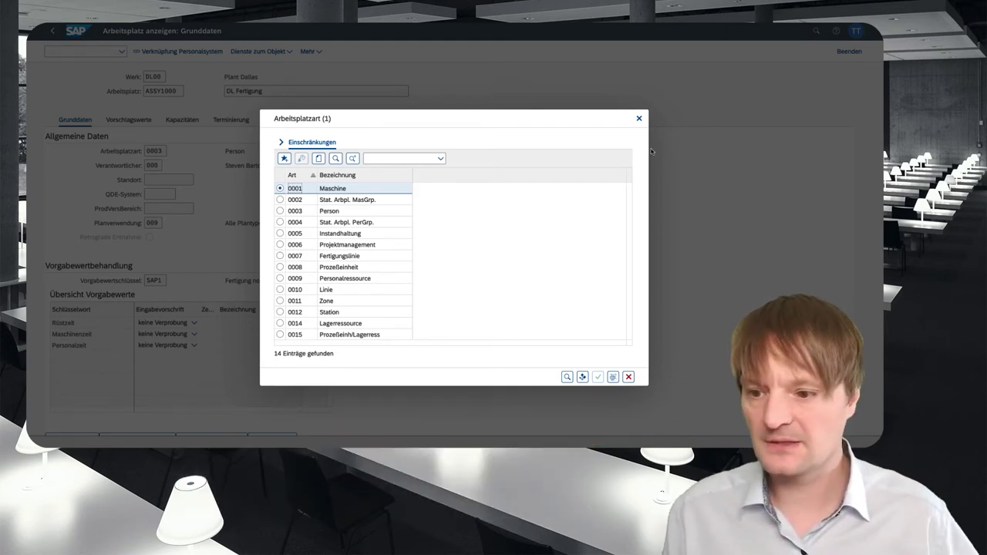
{"action": "left_click", "coordinate": [639, 118]}
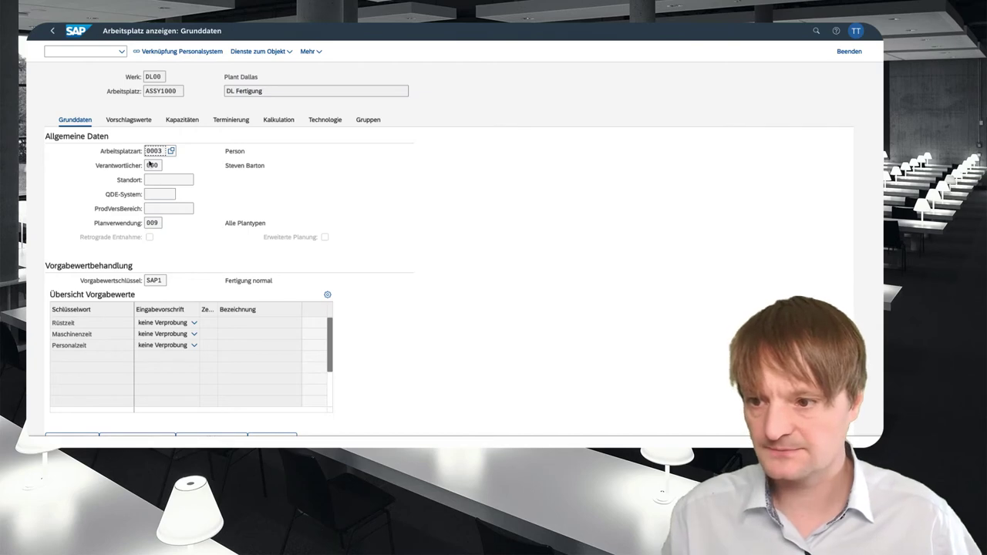
- Review work center ASSY1000's default values with their units of measure and its capacity overview with the requirement formulas
{"action": "left_click", "coordinate": [128, 120]}
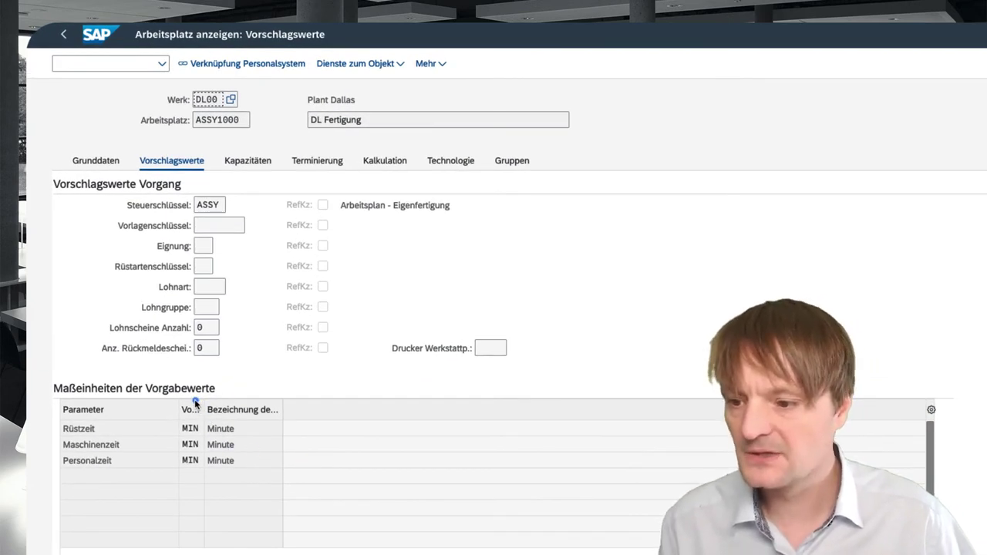
{"action": "left_click_drag", "start_coordinate": [196, 402], "coordinate": [198, 328]}
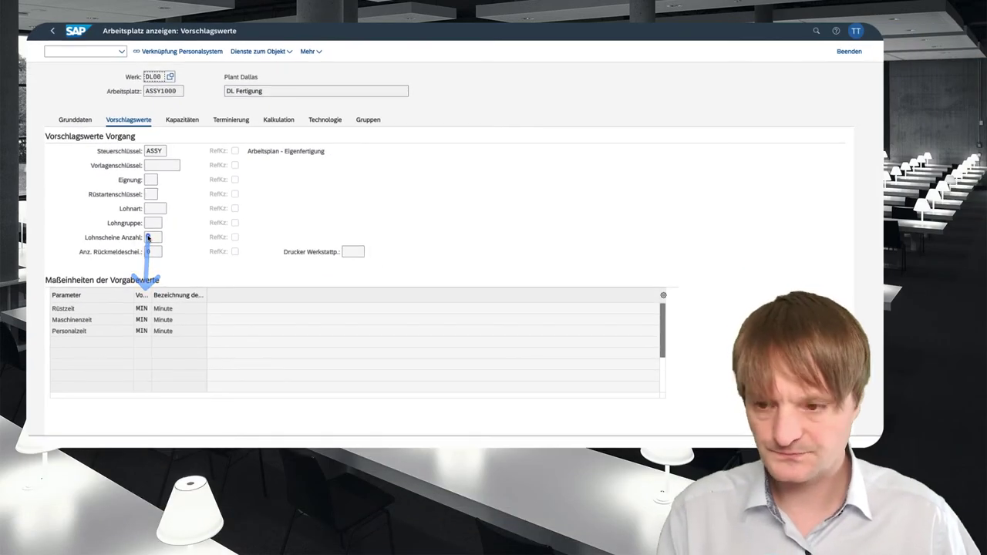
{"action": "left_click", "coordinate": [180, 119]}
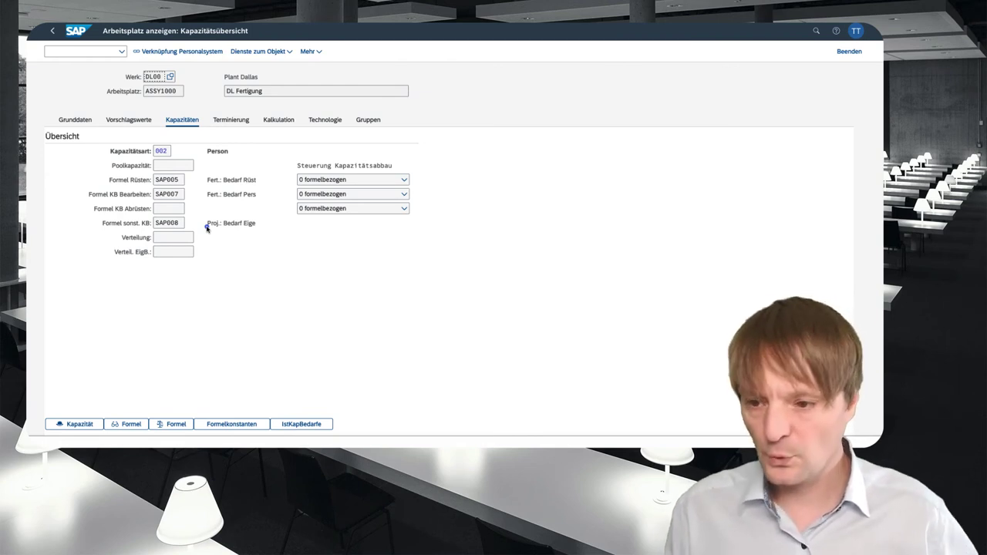
{"action": "left_click_drag", "start_coordinate": [190, 181], "coordinate": [246, 183]}
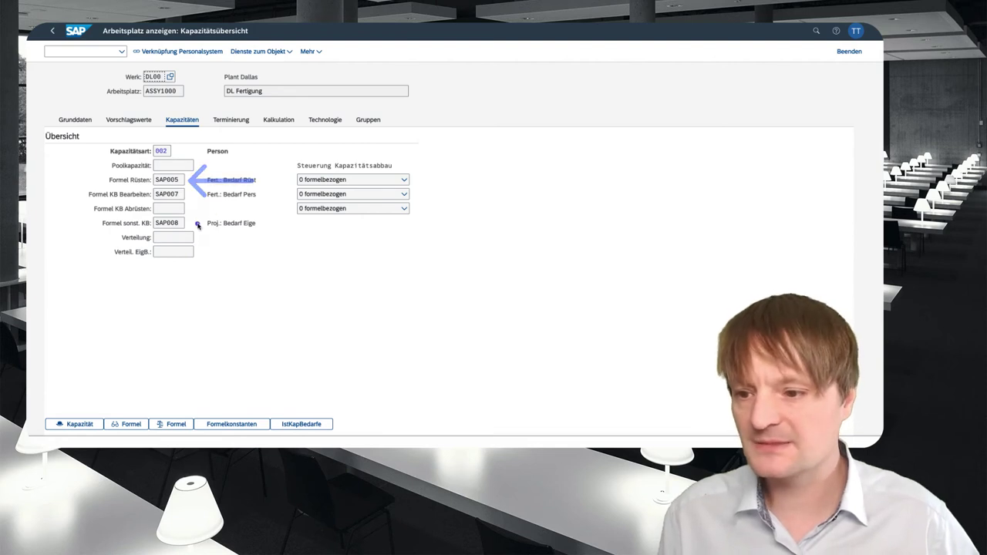
{"action": "left_click_drag", "start_coordinate": [191, 226], "coordinate": [256, 228]}
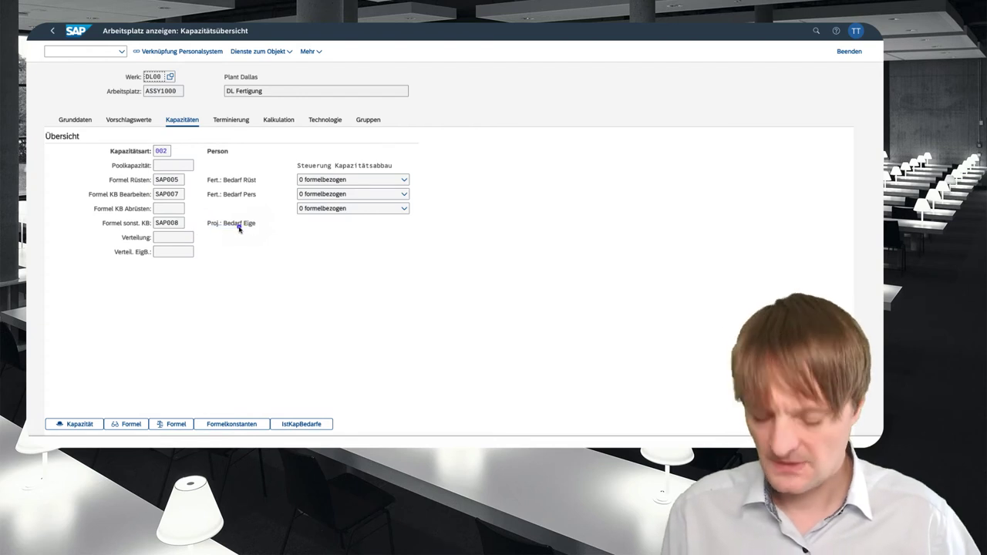
- Display the definition of the processing requirement formula SAP007, examine its components and close it
{"action": "left_click", "coordinate": [176, 181]}
{"action": "left_click", "coordinate": [179, 195]}
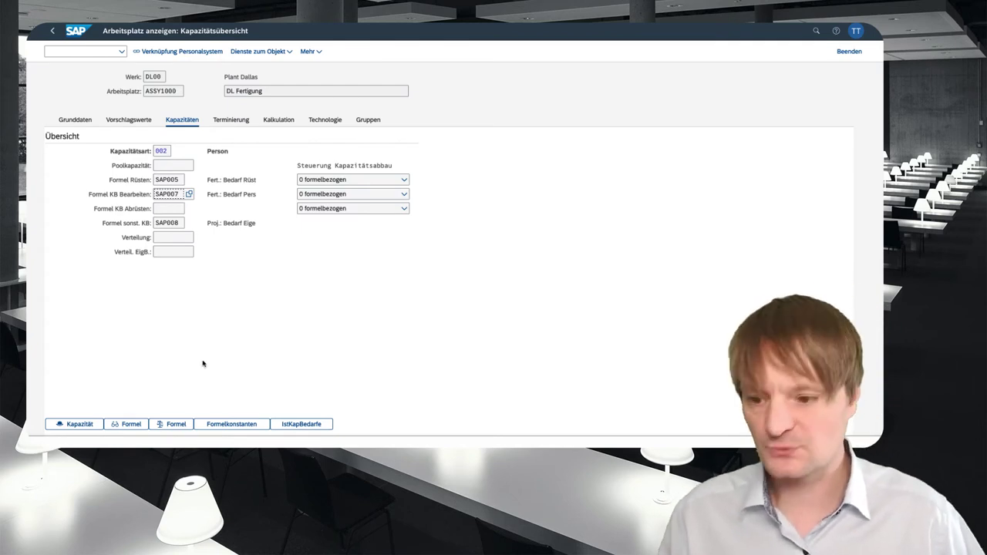
{"action": "left_click", "coordinate": [131, 429]}
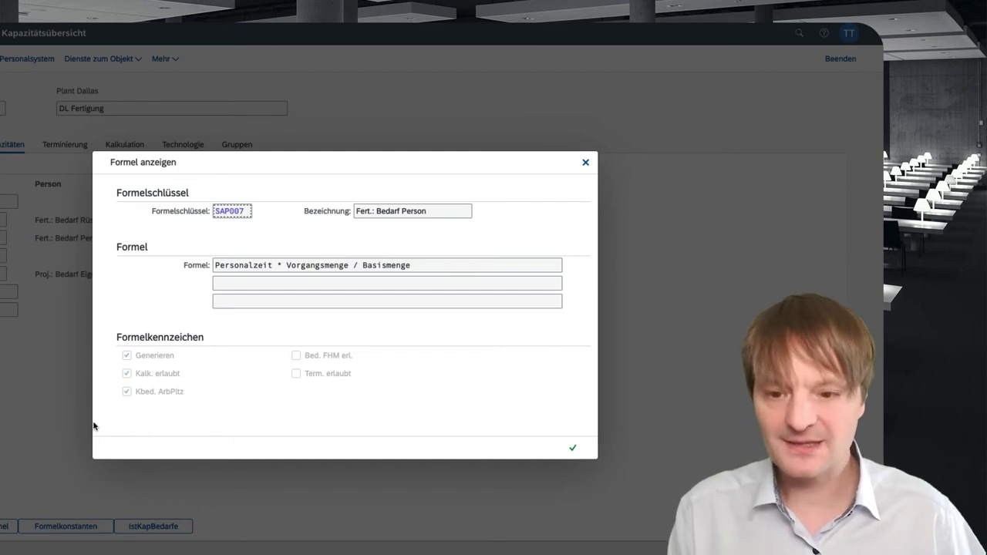
{"action": "left_click_drag", "start_coordinate": [243, 277], "coordinate": [243, 319]}
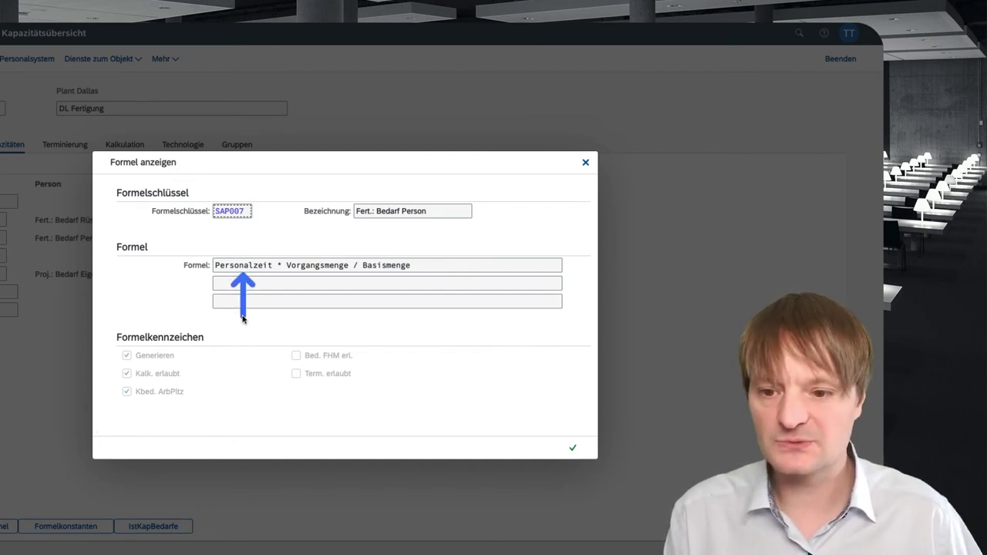
{"action": "left_click_drag", "start_coordinate": [308, 278], "coordinate": [308, 312]}
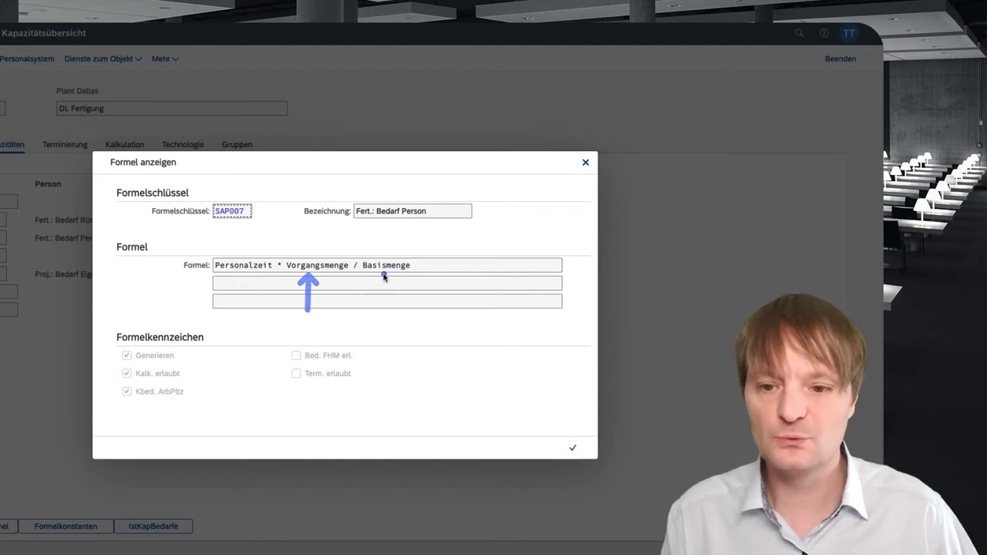
{"action": "left_click_drag", "start_coordinate": [385, 276], "coordinate": [384, 306]}
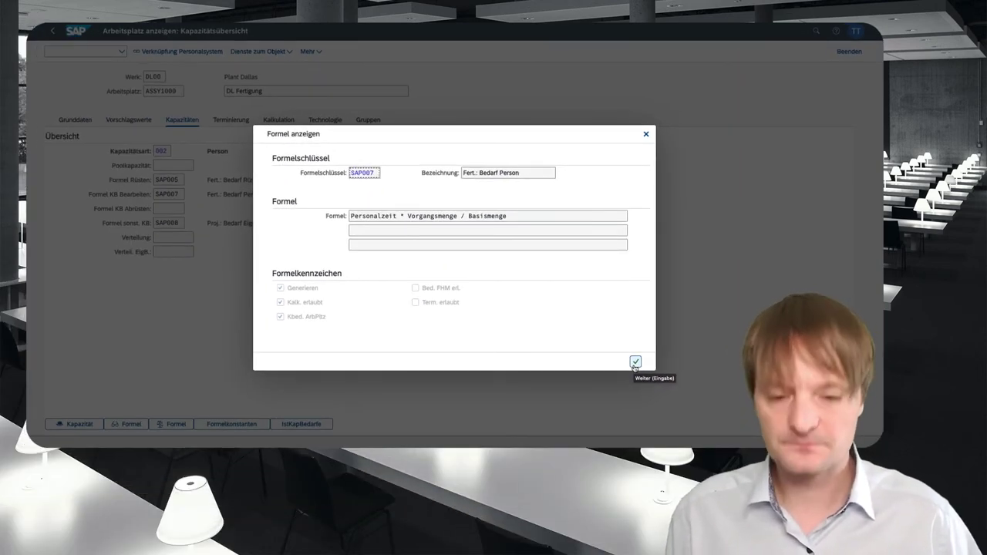
{"action": "left_click", "coordinate": [635, 362]}
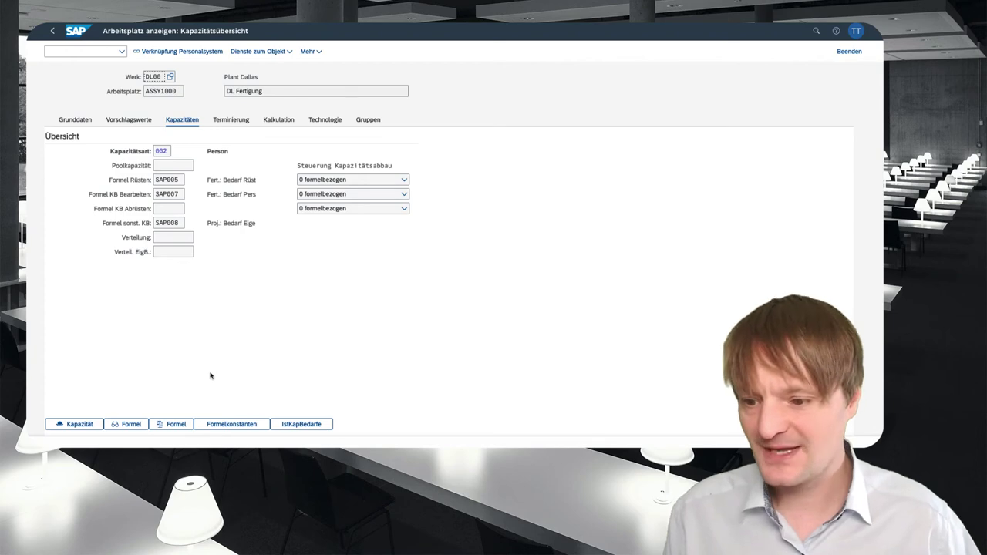
- Run a formula test with operation quantity 10, setup time 2 MIN and personnel time 5 MIN
{"action": "left_click", "coordinate": [174, 424]}
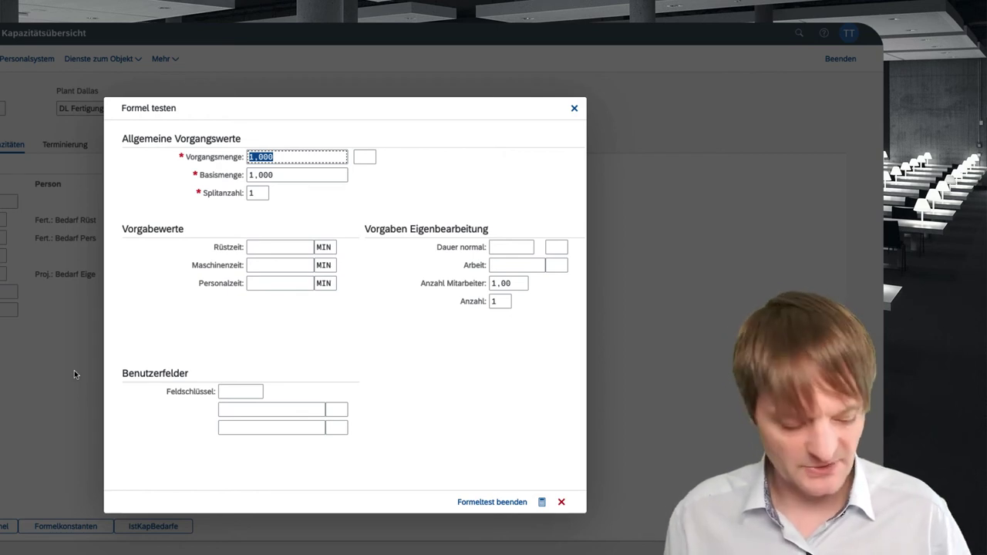
{"action": "type", "text": "10"}
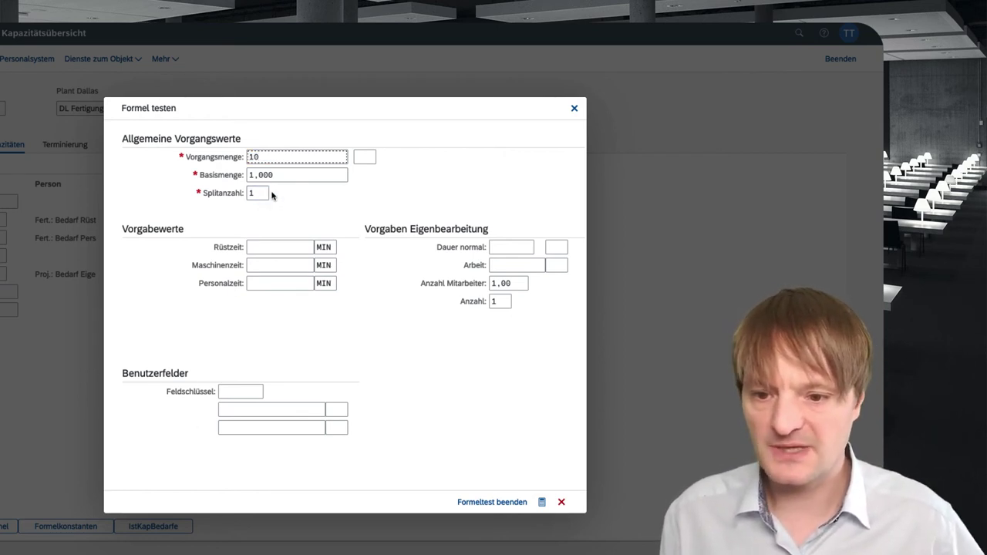
{"action": "left_click", "coordinate": [277, 252]}
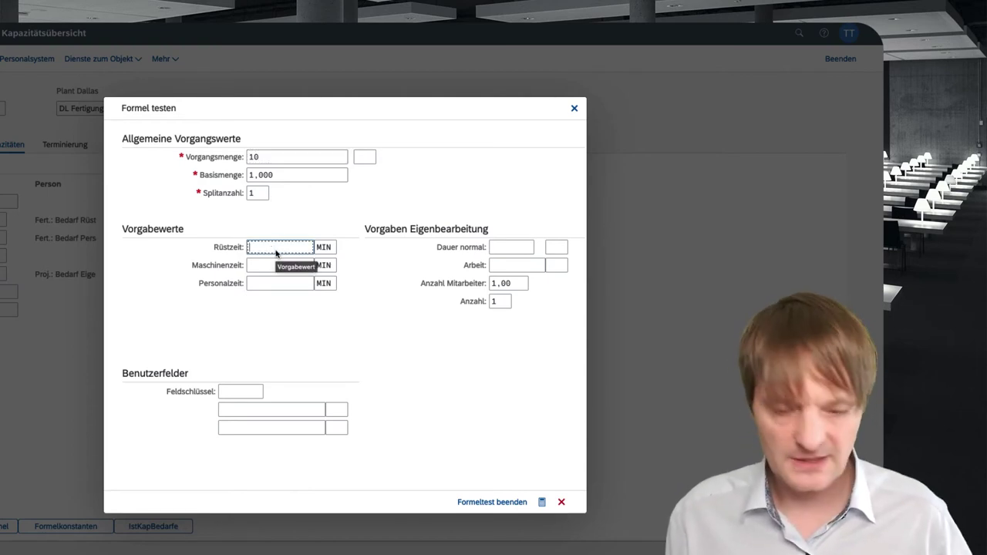
{"action": "type", "text": "2"}
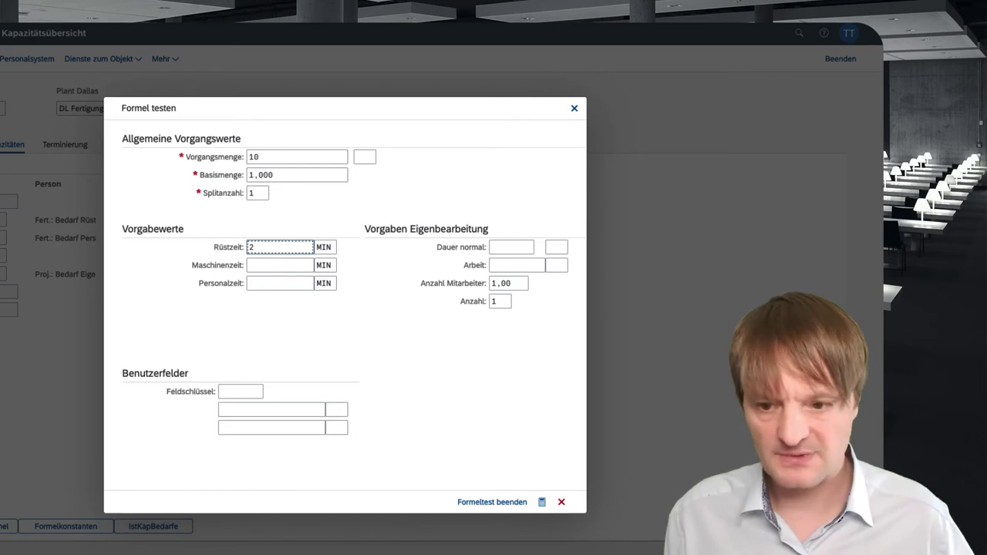
{"action": "left_click", "coordinate": [270, 283]}
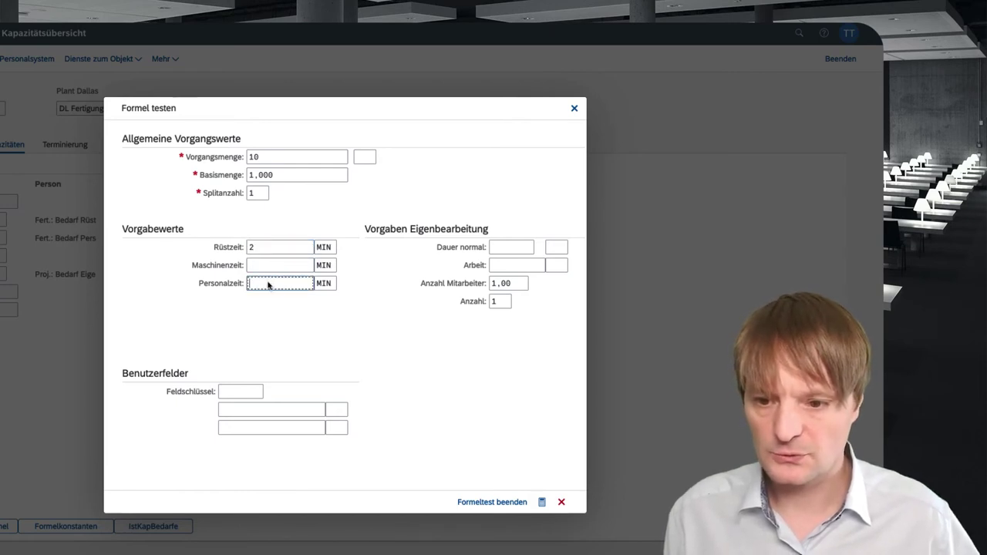
{"action": "type", "text": "5"}
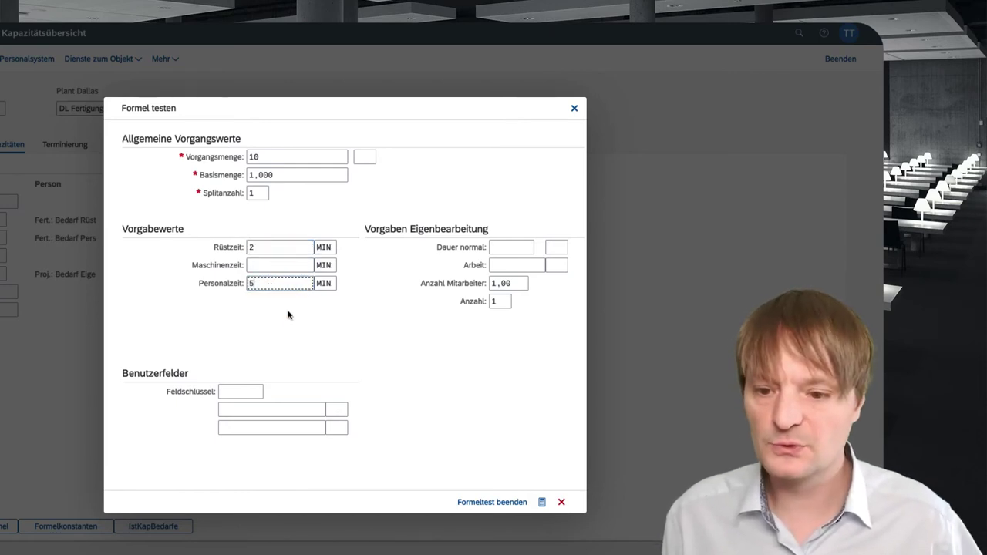
{"action": "left_click", "coordinate": [541, 502]}
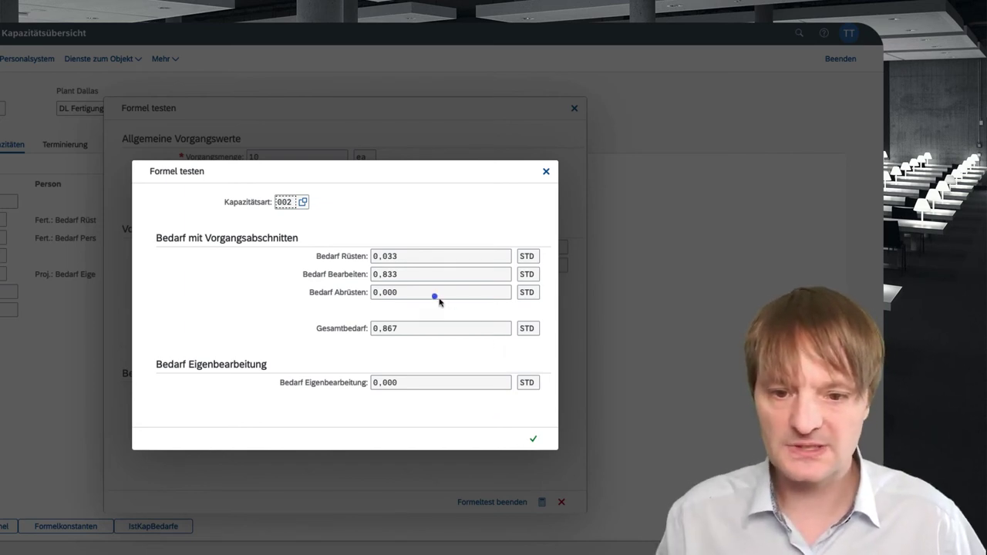
- Examine the calculated setup, processing and total capacity requirements with their unit, and return to the test inputs
{"action": "left_click_drag", "start_coordinate": [366, 261], "coordinate": [283, 262]}
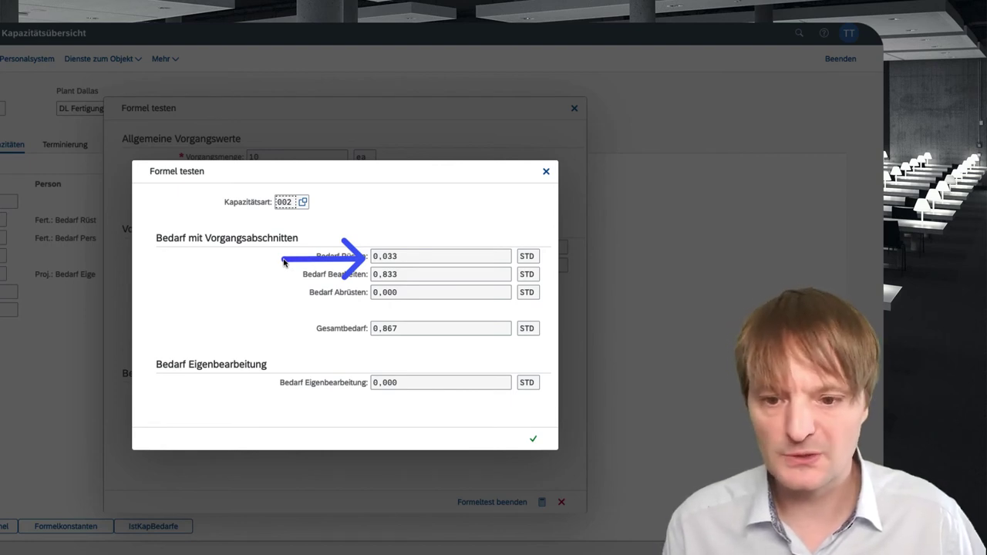
{"action": "left_click_drag", "start_coordinate": [541, 251], "coordinate": [540, 221]}
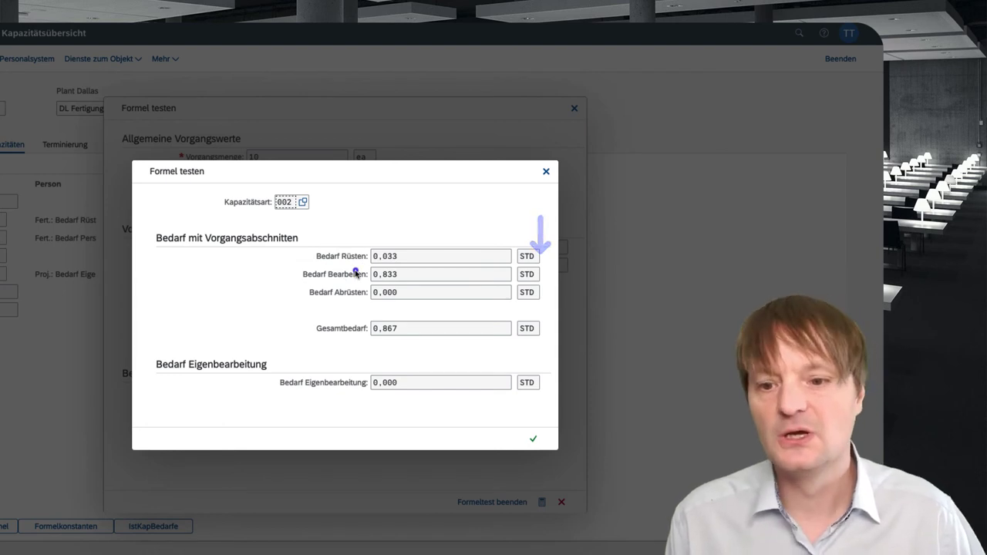
{"action": "left_click_drag", "start_coordinate": [359, 274], "coordinate": [268, 271]}
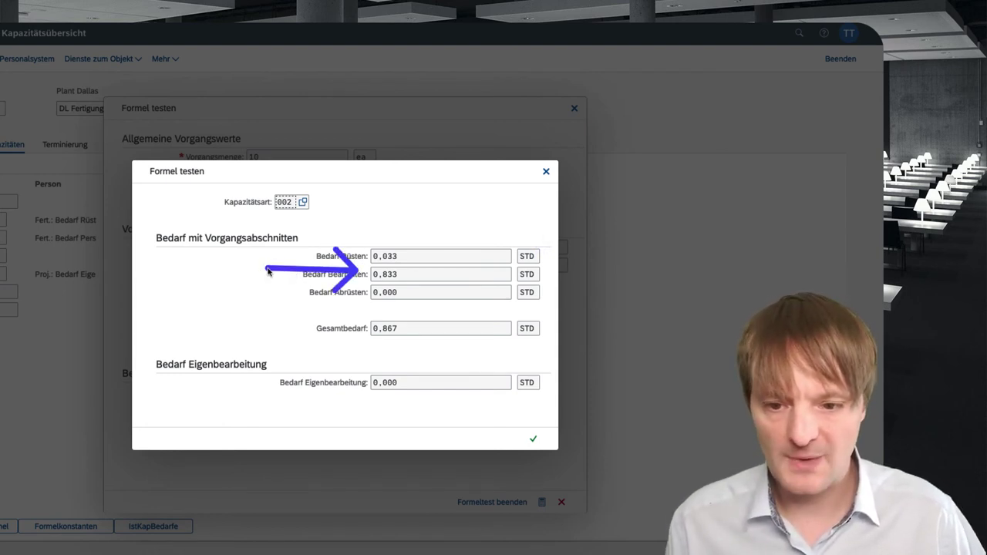
{"action": "left_click_drag", "start_coordinate": [373, 330], "coordinate": [335, 331]}
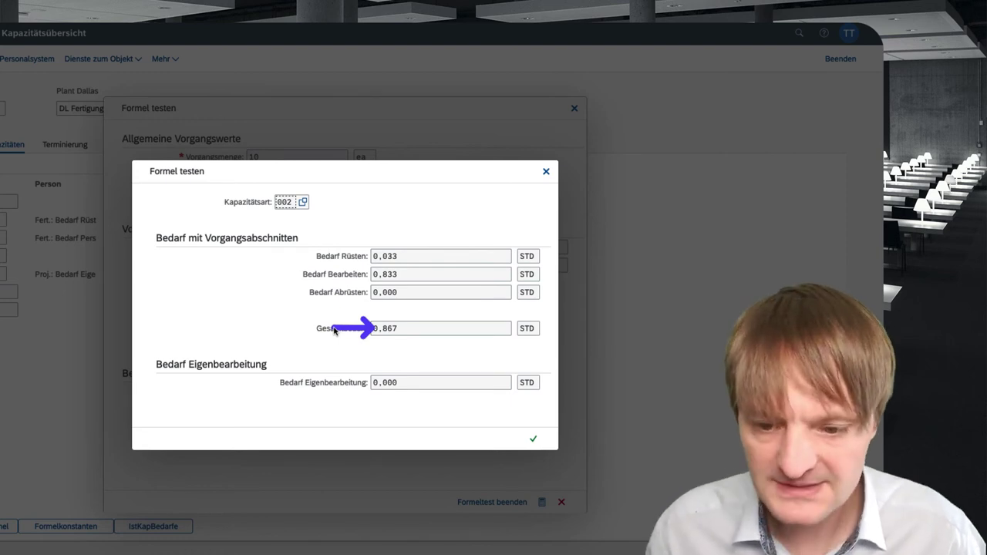
{"action": "left_click", "coordinate": [533, 438]}
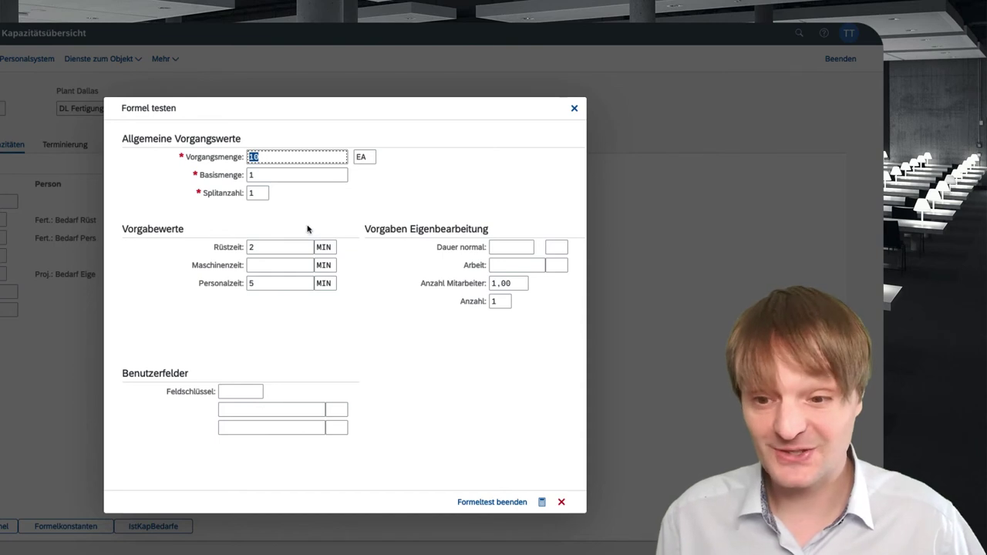
- Rerun the formula test with no setup time, operation quantity 60 and personnel time 2 MIN, and end the test
{"action": "left_click", "coordinate": [265, 247]}
{"action": "key", "text": "BackSpace"}
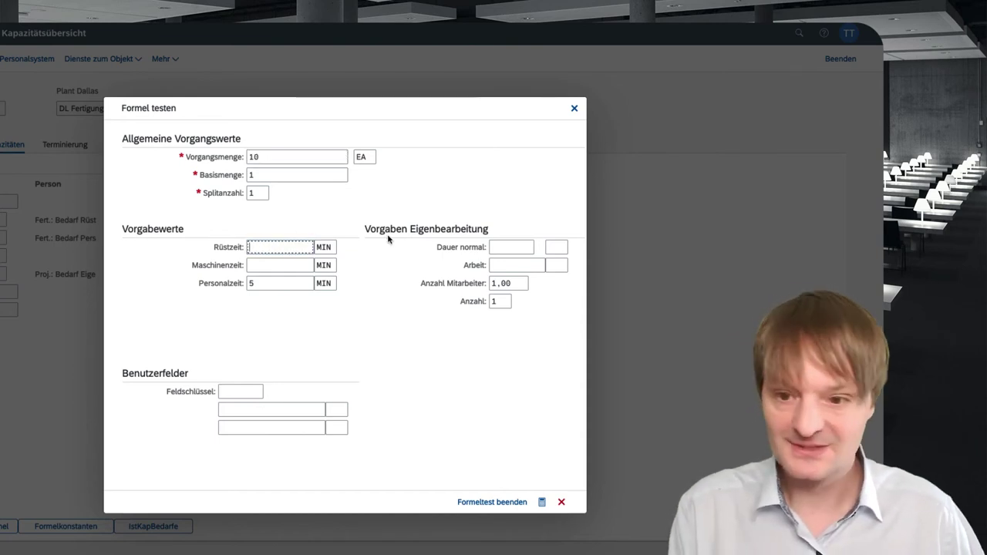
{"action": "left_click", "coordinate": [274, 160]}
{"action": "key", "text": "BackSpace"}
{"action": "type", "text": "60"}
{"action": "left_click", "coordinate": [259, 284]}
{"action": "key", "text": "BackSpace"}
{"action": "type", "text": "2"}
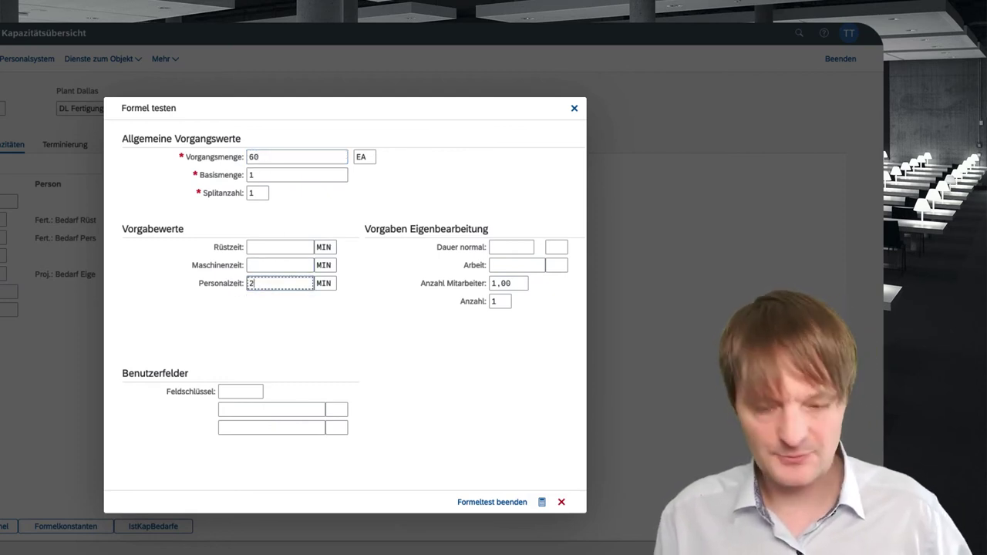
{"action": "left_click", "coordinate": [541, 502]}
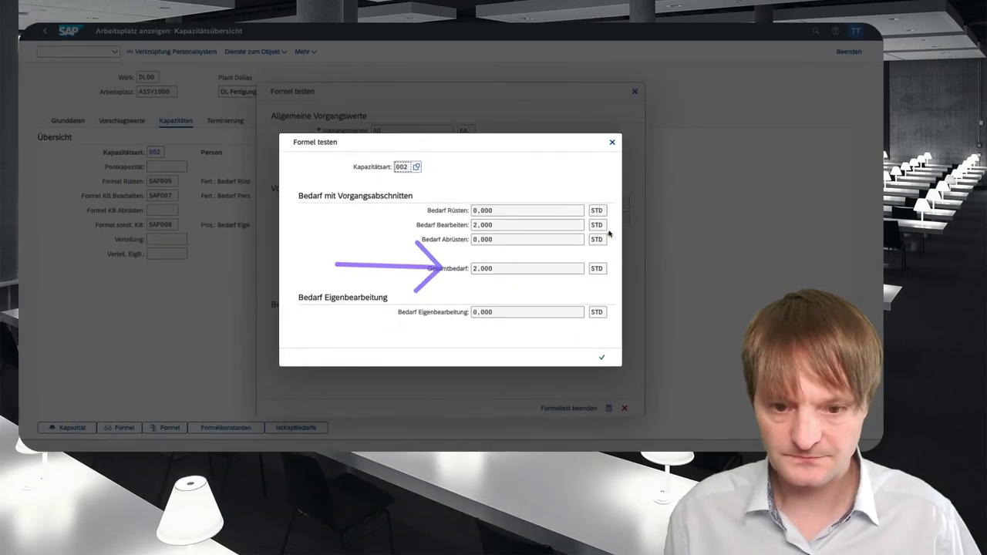
{"action": "left_click", "coordinate": [565, 162]}
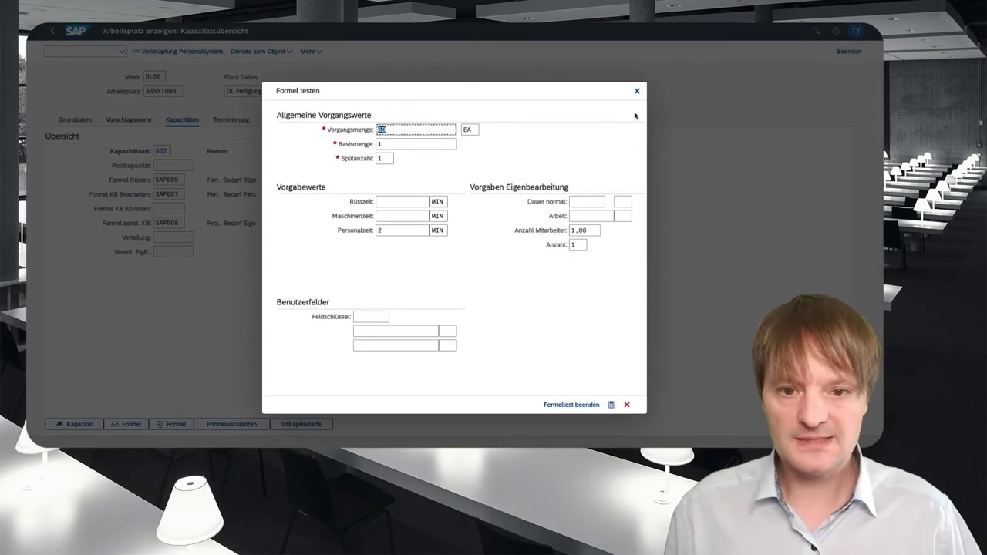
{"action": "left_click", "coordinate": [637, 91]}
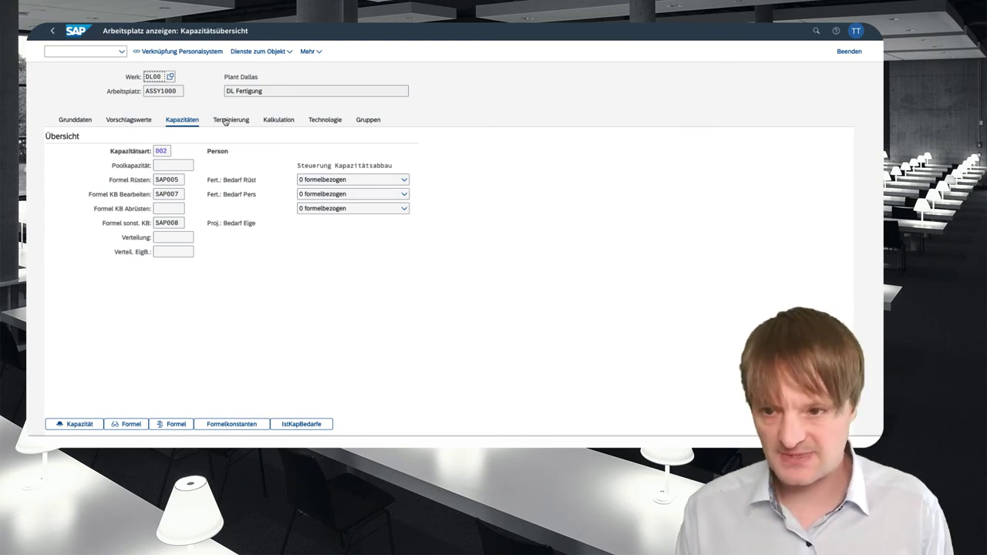
- Show the header of capacity category 002 and examine its general data, base unit and standard available capacity
{"action": "left_click", "coordinate": [322, 52]}
{"action": "mouse_move", "coordinate": [293, 110]}
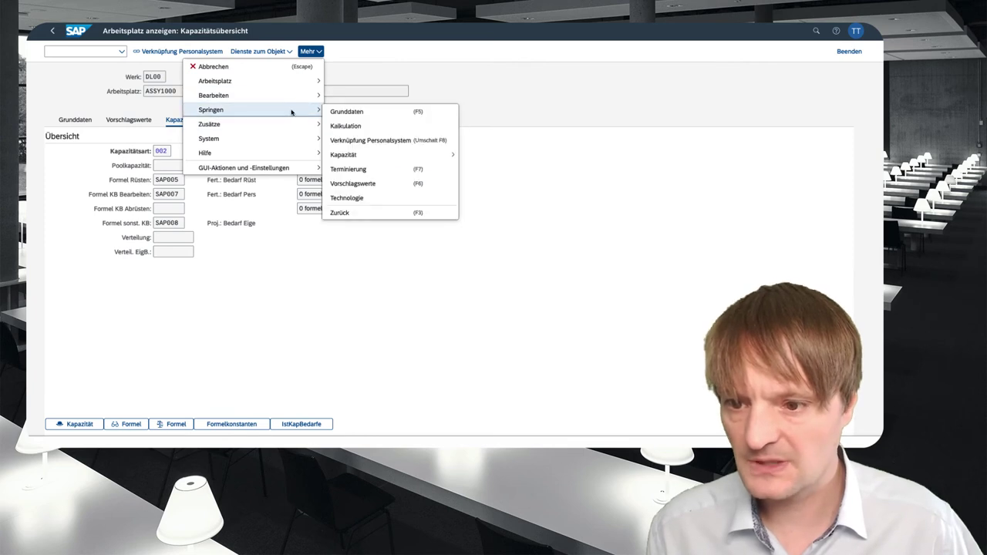
{"action": "mouse_move", "coordinate": [362, 156]}
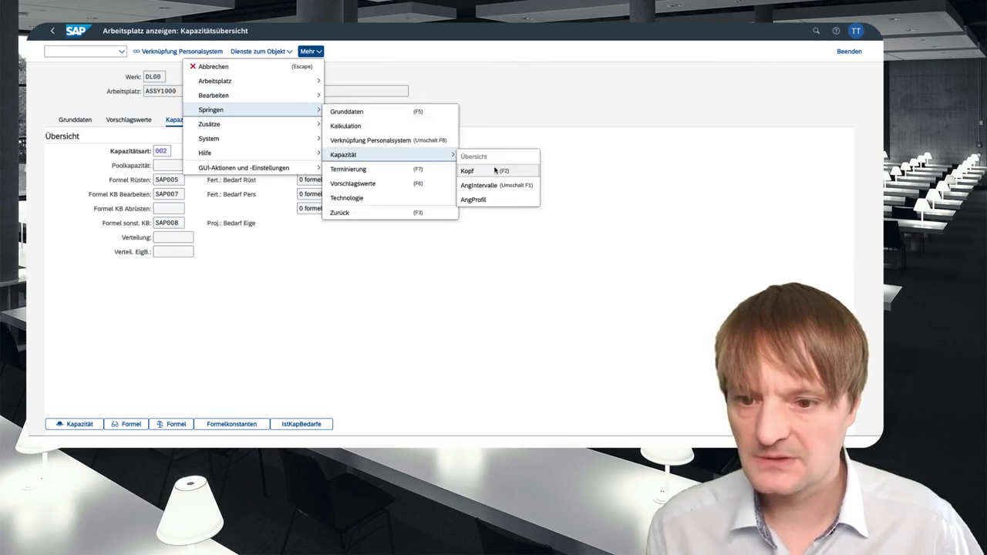
{"action": "left_click", "coordinate": [496, 170]}
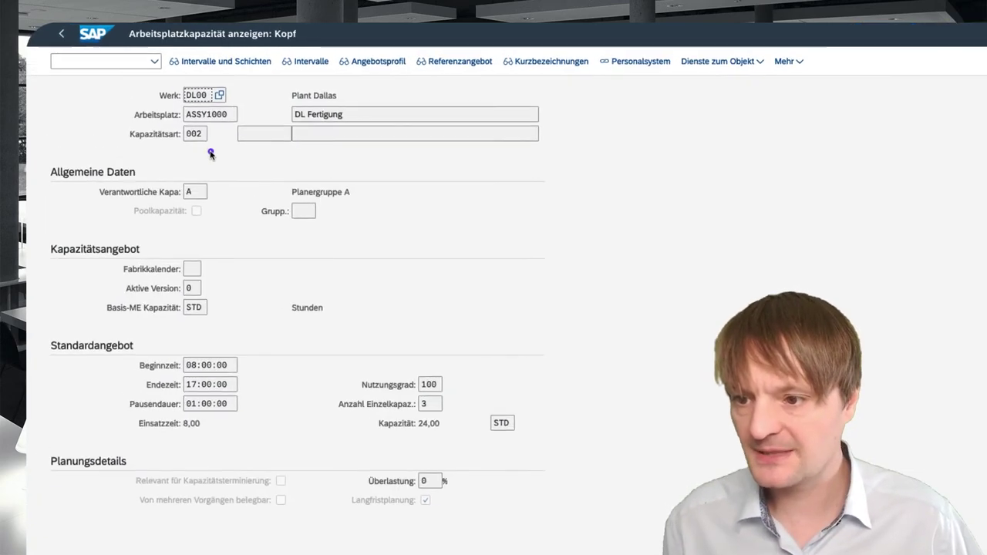
{"action": "left_click_drag", "start_coordinate": [216, 154], "coordinate": [248, 182]}
{"action": "left_click_drag", "start_coordinate": [324, 313], "coordinate": [325, 316]}
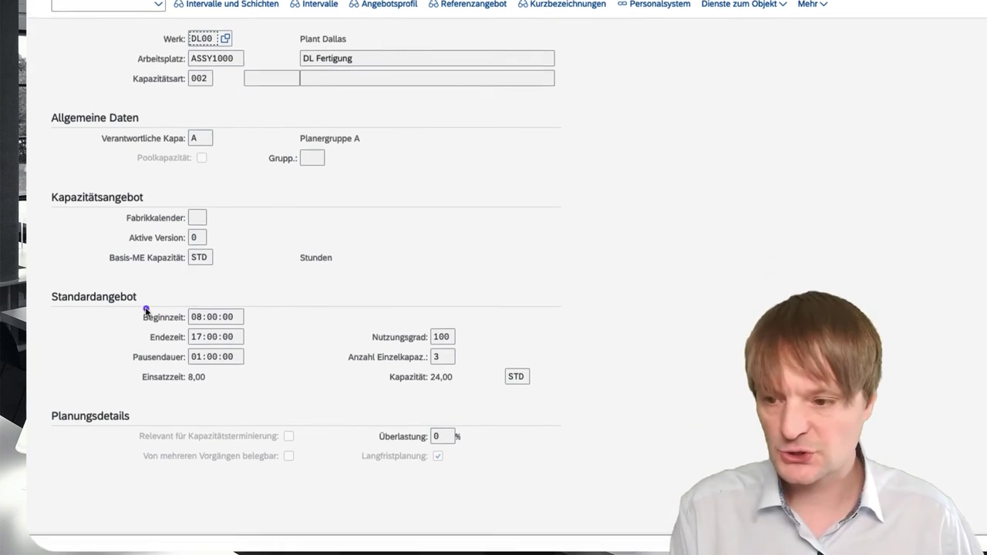
- Examine the standard available capacity's working times, utilization rate and number of individual capacities, and return to the capacity overview
{"action": "mouse_move", "coordinate": [49, 213]}
{"action": "left_mouse_down"}
{"action": "mouse_move", "coordinate": [490, 337]}
{"action": "mouse_move", "coordinate": [583, 336]}
{"action": "left_mouse_up"}
{"action": "mouse_move", "coordinate": [251, 244]}
{"action": "left_mouse_down"}
{"action": "mouse_move", "coordinate": [304, 246]}
{"action": "mouse_move", "coordinate": [303, 267]}
{"action": "mouse_move", "coordinate": [258, 285]}
{"action": "mouse_move", "coordinate": [305, 288]}
{"action": "left_mouse_up"}
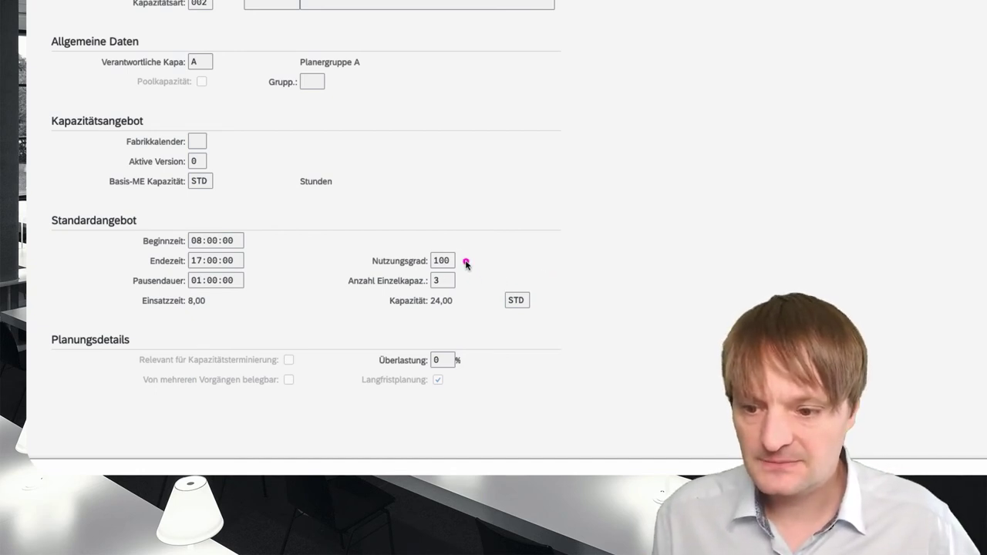
{"action": "left_click_drag", "start_coordinate": [468, 263], "coordinate": [563, 265]}
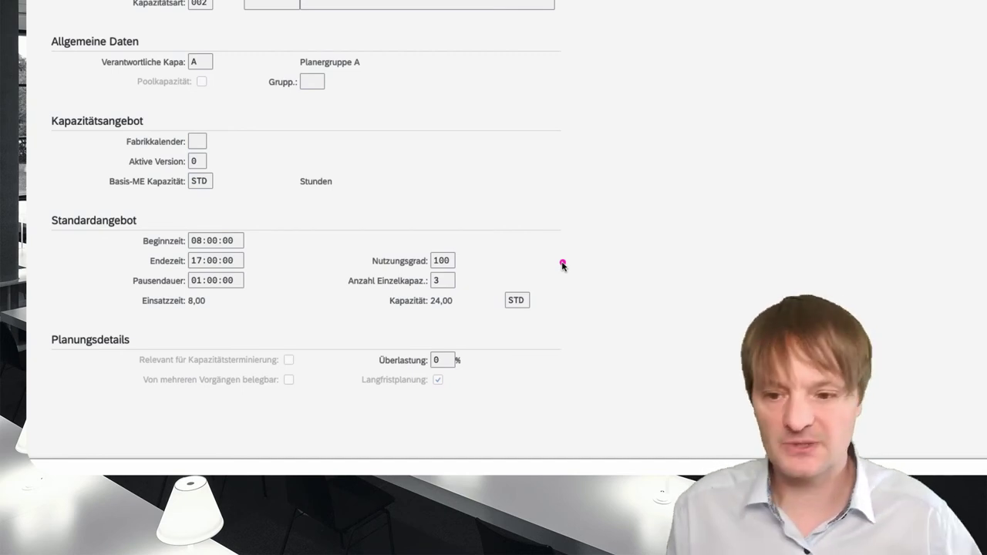
{"action": "left_click_drag", "start_coordinate": [460, 282], "coordinate": [536, 281]}
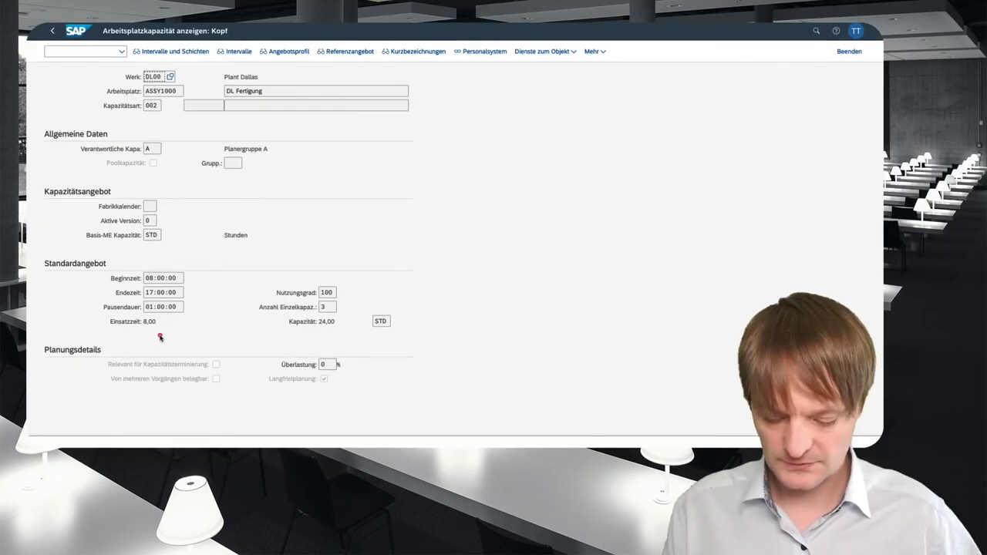
{"action": "key", "text": "F3"}
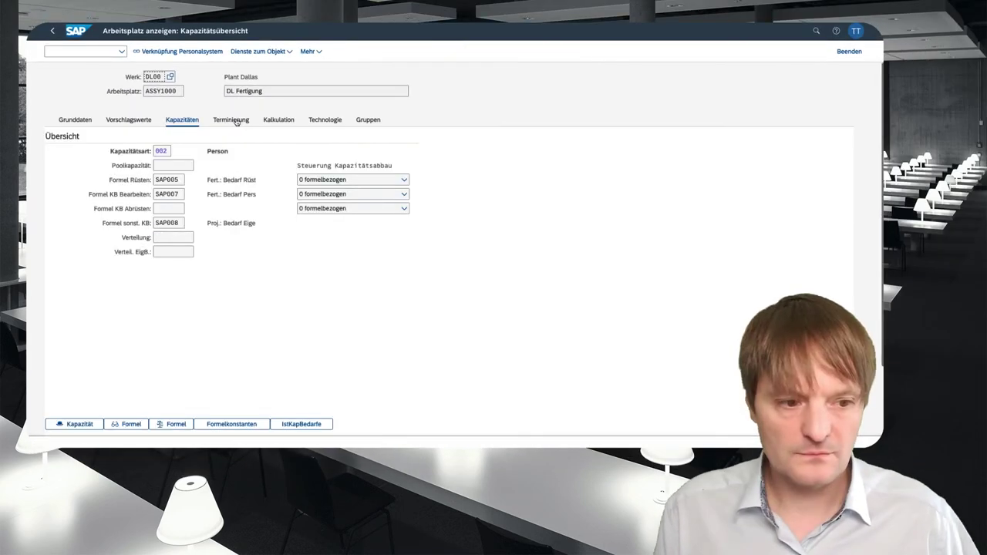
- Show the work center's scheduling data and examine the duration formulas assigned to setup, processing and internal processing
{"action": "left_click", "coordinate": [237, 121]}
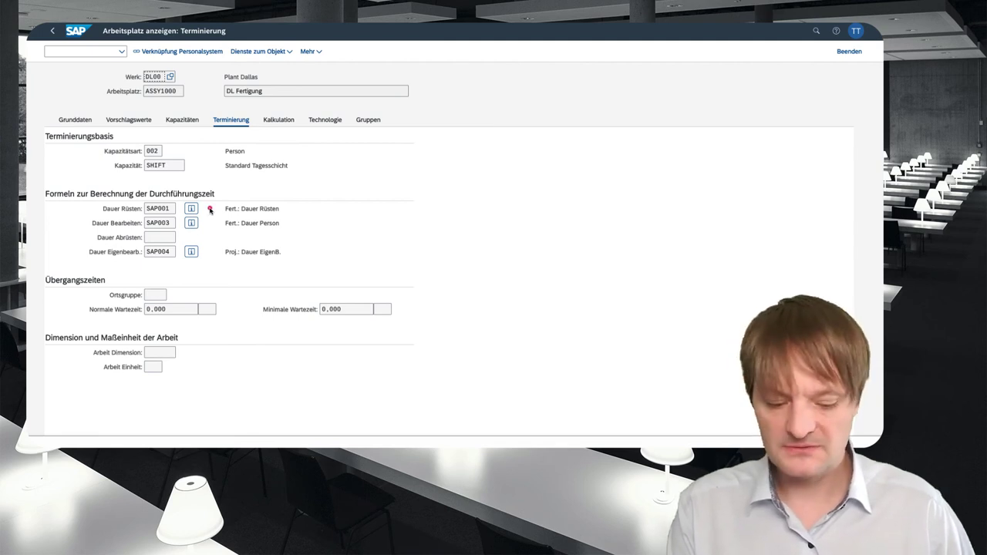
{"action": "left_click_drag", "start_coordinate": [210, 210], "coordinate": [293, 208]}
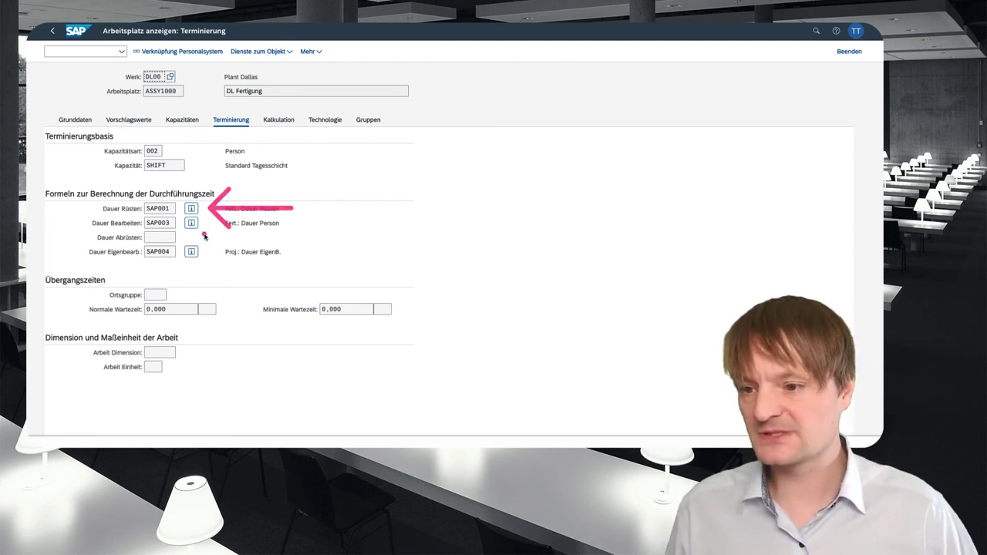
{"action": "left_click_drag", "start_coordinate": [210, 228], "coordinate": [290, 223]}
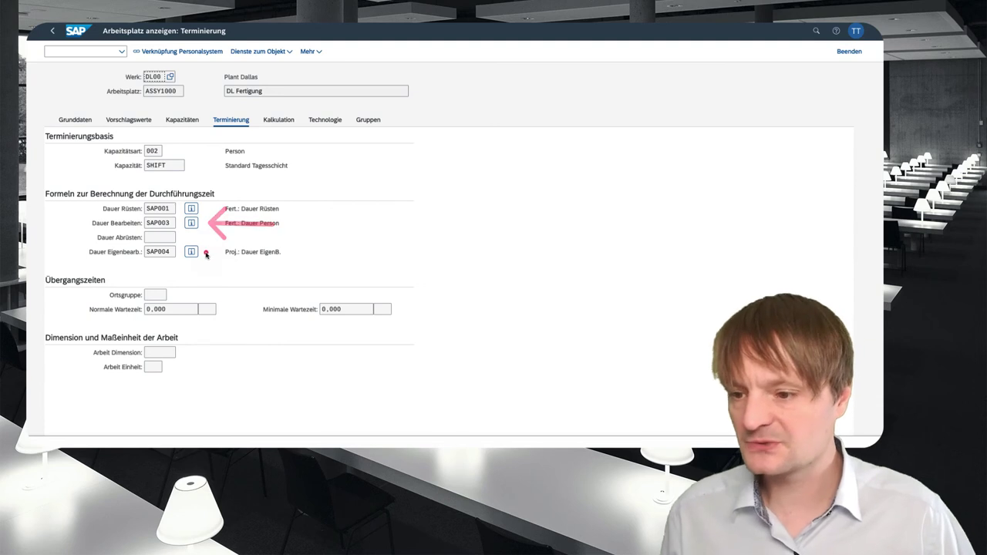
{"action": "left_click_drag", "start_coordinate": [207, 255], "coordinate": [258, 259]}
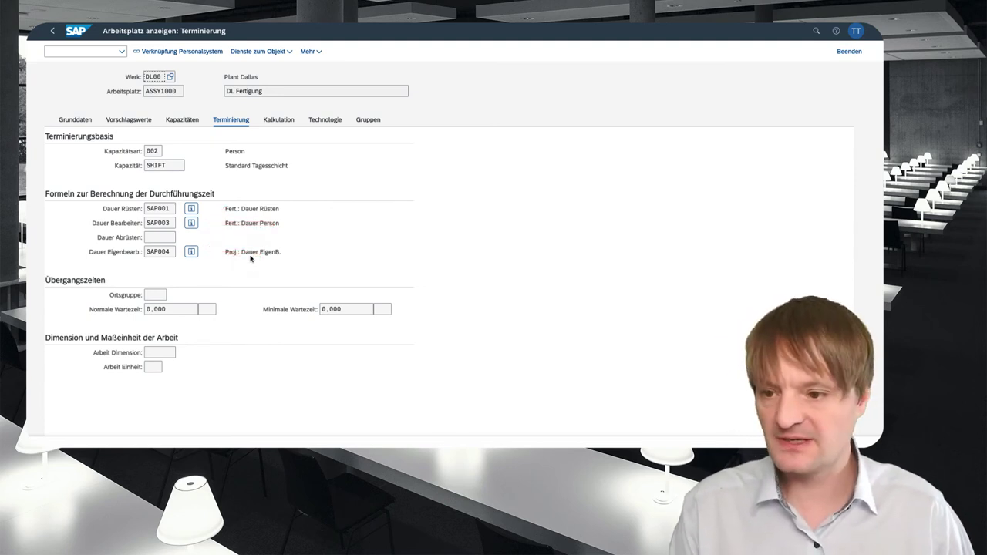
- Display the formulas behind setup duration SAP001 and processing duration SAP003, and examine the capacity used as scheduling basis
{"action": "left_click", "coordinate": [195, 213]}
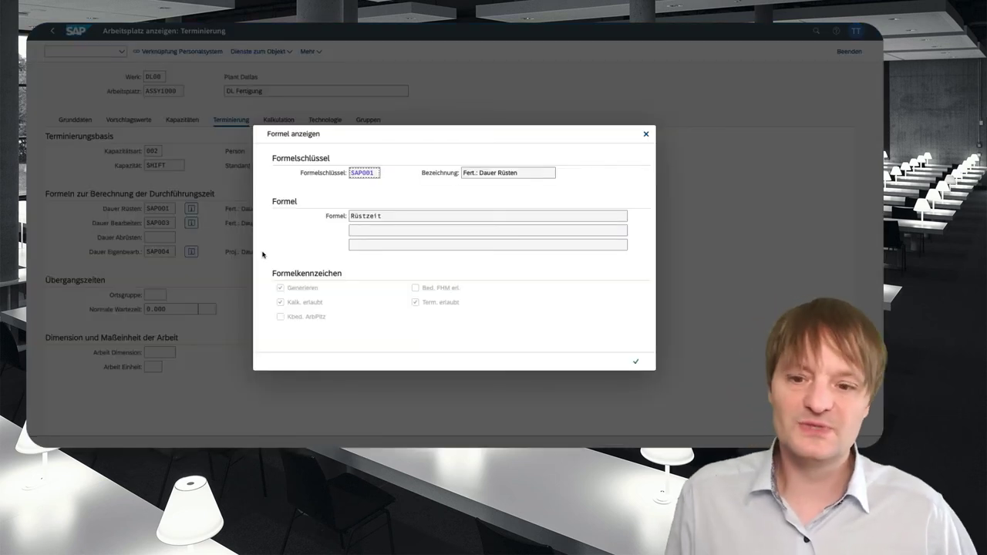
{"action": "left_click", "coordinate": [635, 361]}
{"action": "left_click", "coordinate": [192, 223]}
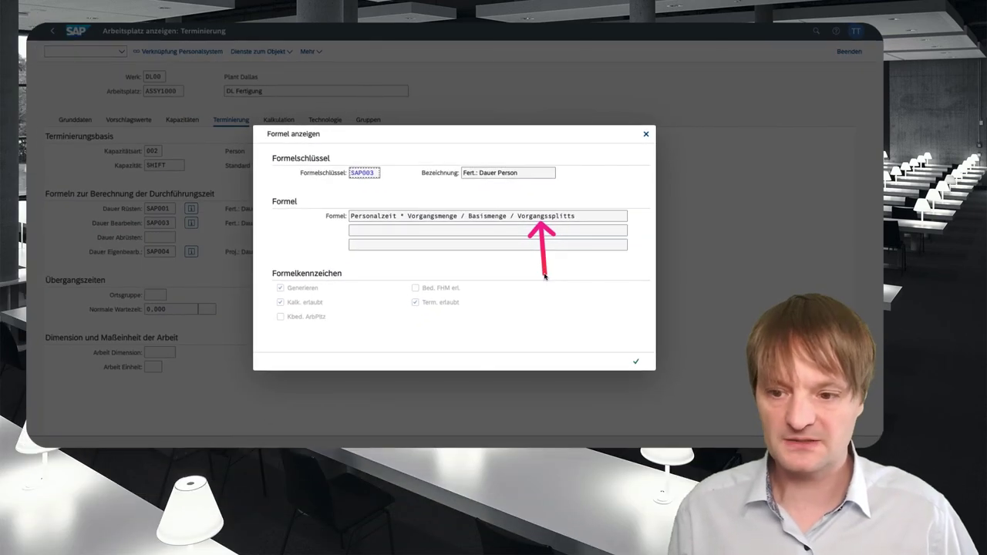
{"action": "left_click", "coordinate": [646, 135]}
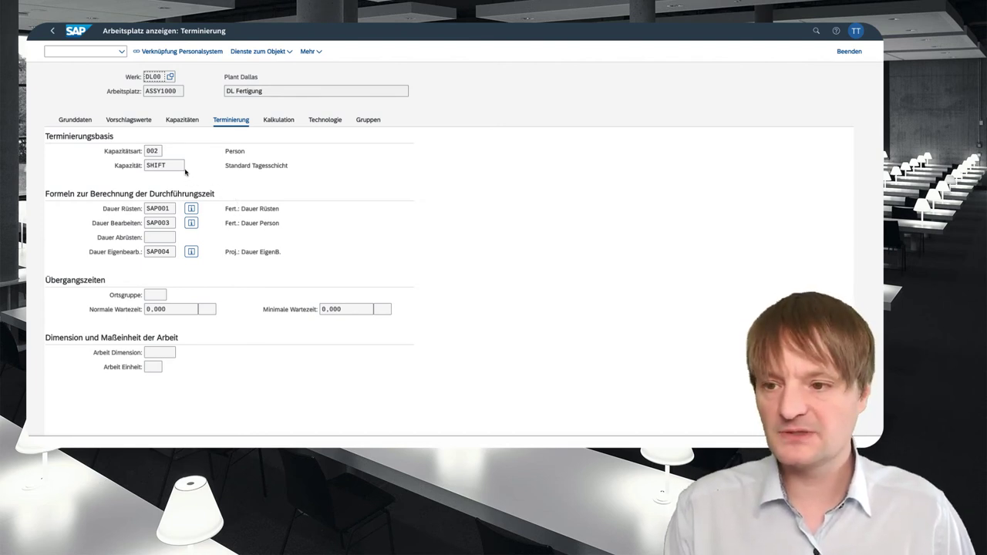
{"action": "left_click_drag", "start_coordinate": [185, 170], "coordinate": [275, 168]}
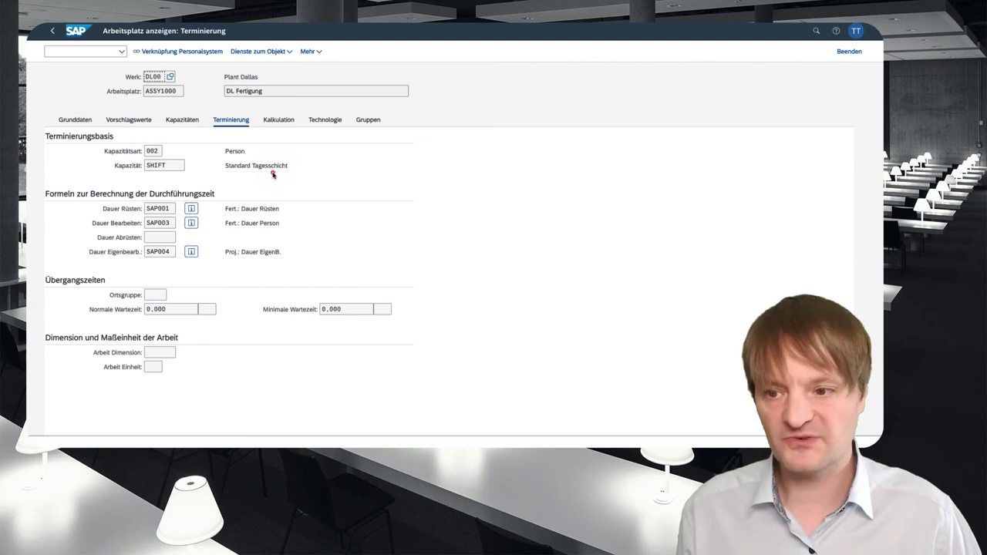
- Examine the costing data's cost center link and activity types, and revisit the capacity and scheduling formulas for comparison
{"action": "left_click", "coordinate": [279, 119]}
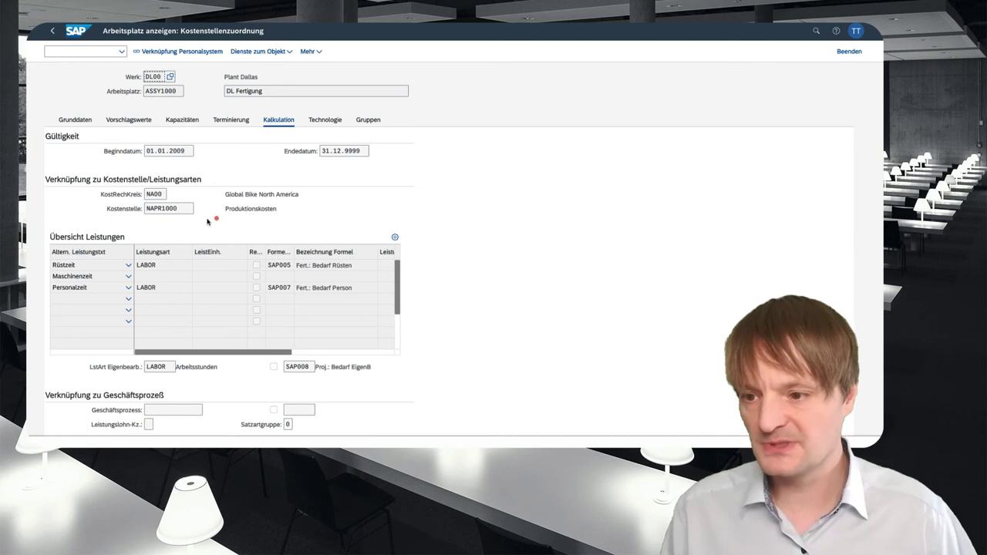
{"action": "left_click_drag", "start_coordinate": [212, 215], "coordinate": [289, 215]}
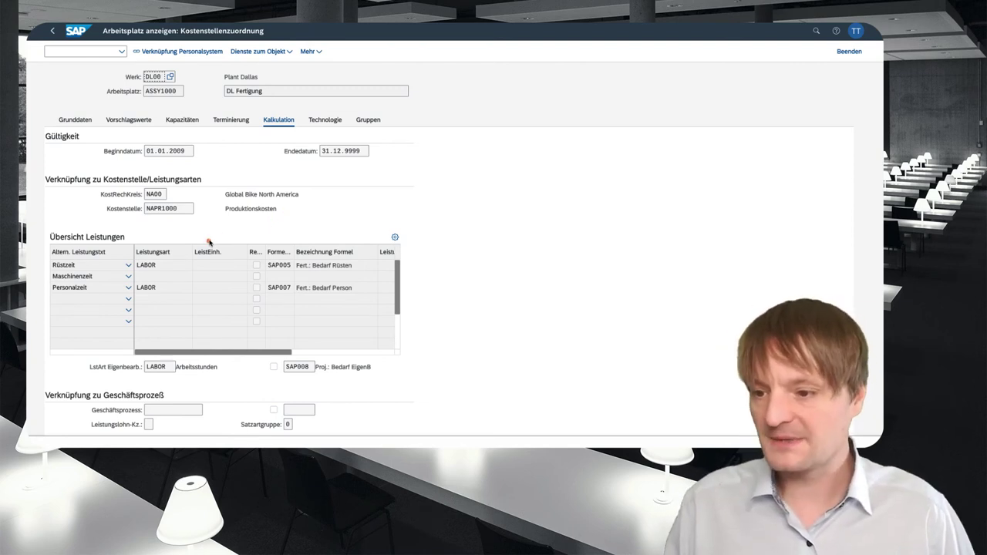
{"action": "left_click_drag", "start_coordinate": [155, 251], "coordinate": [156, 198]}
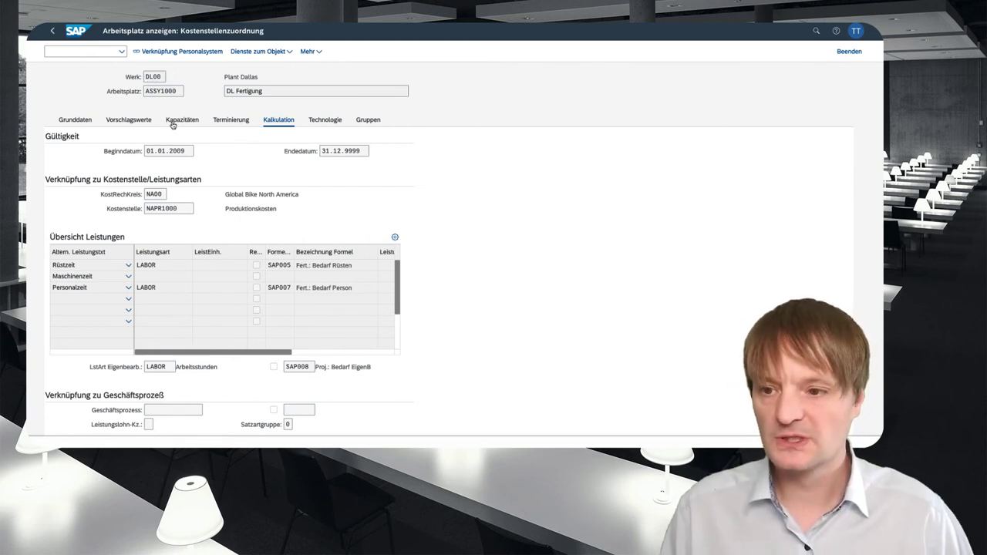
{"action": "left_click", "coordinate": [174, 122]}
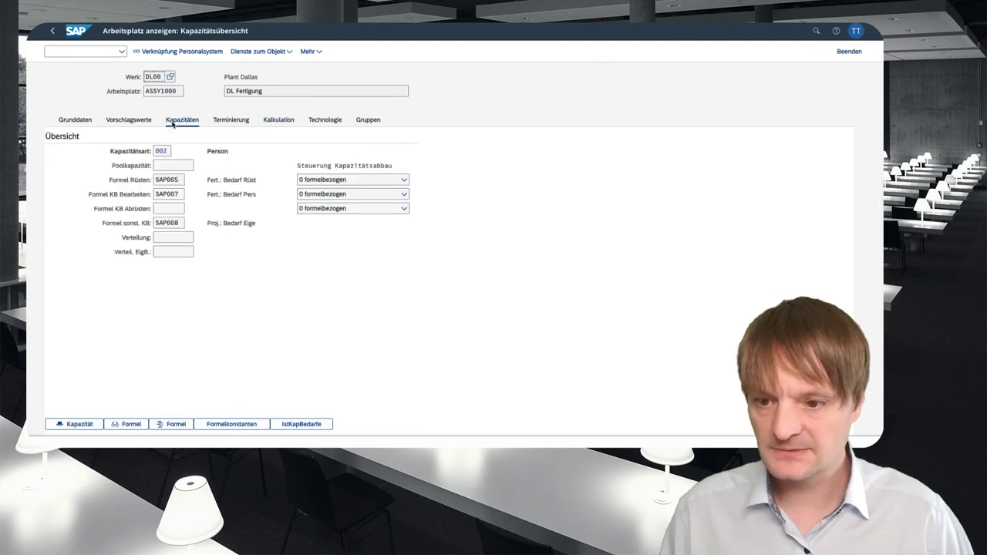
{"action": "left_click", "coordinate": [232, 120]}
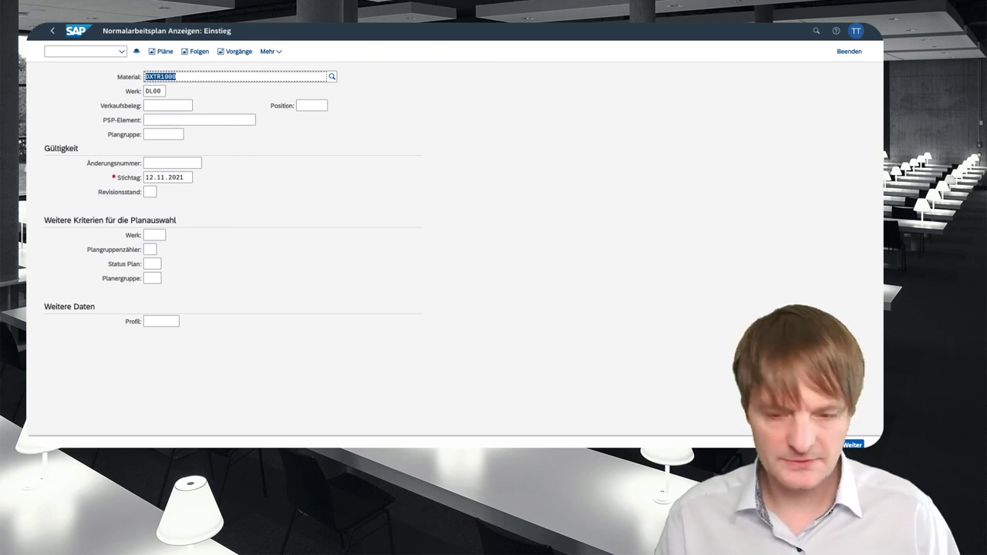
- Display the operation overview of the routing for material DXTR1000 in plant DL00 and examine the base quantity of Material staging
{"action": "key", "text": "Return"}
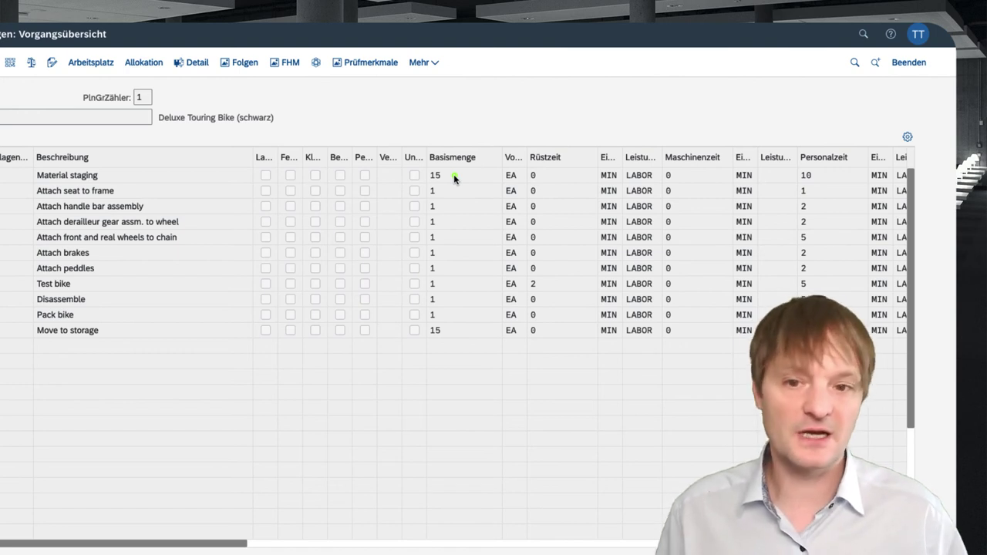
{"action": "left_click_drag", "start_coordinate": [455, 177], "coordinate": [505, 179]}
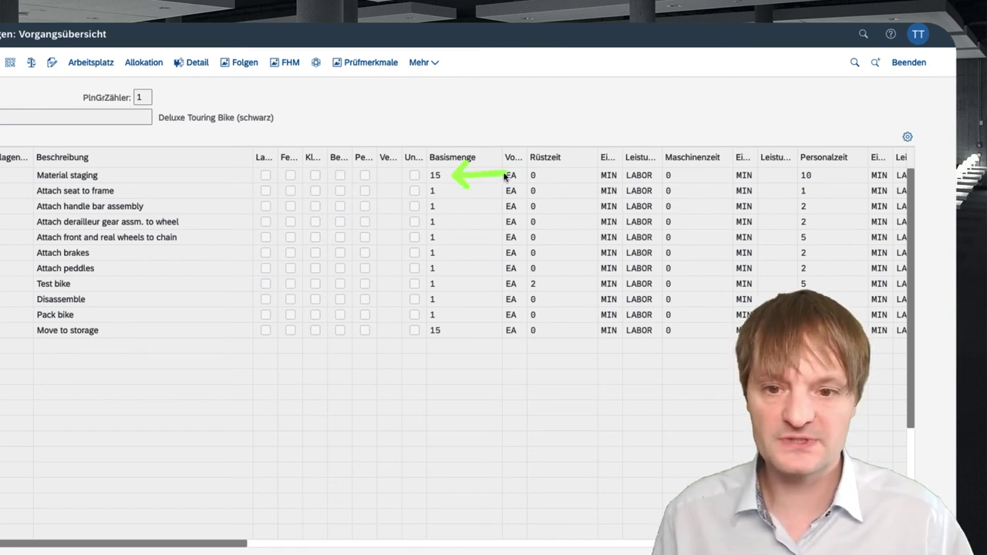